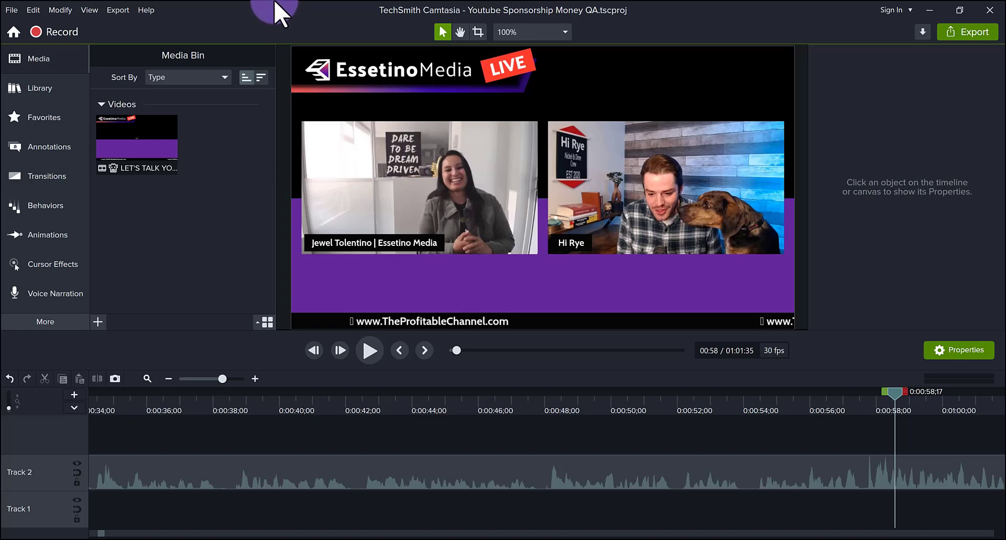
# Step: Reach the full Export menu after dismissing the toolbar Export destinations dropdown
pyautogui.click(973, 35)
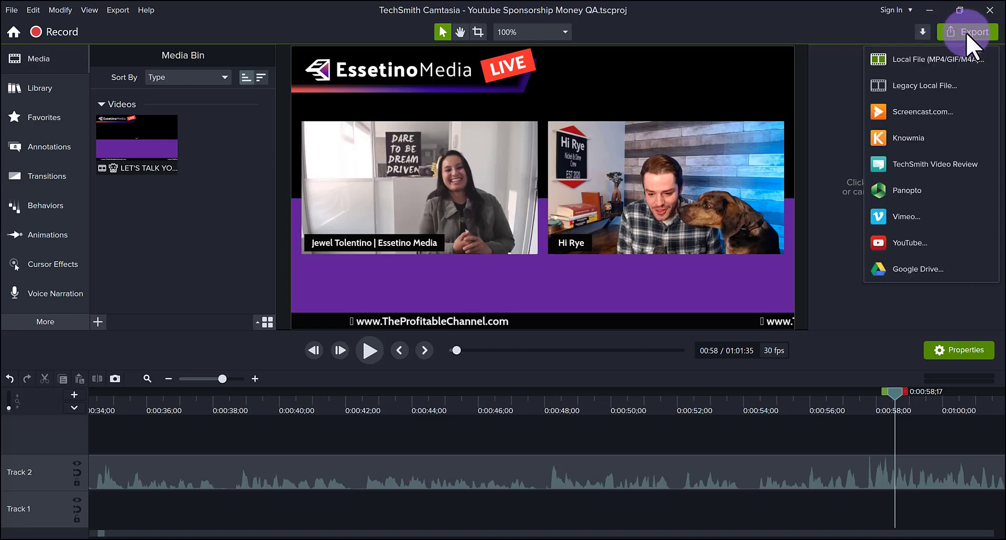
pyautogui.click(232, 20)
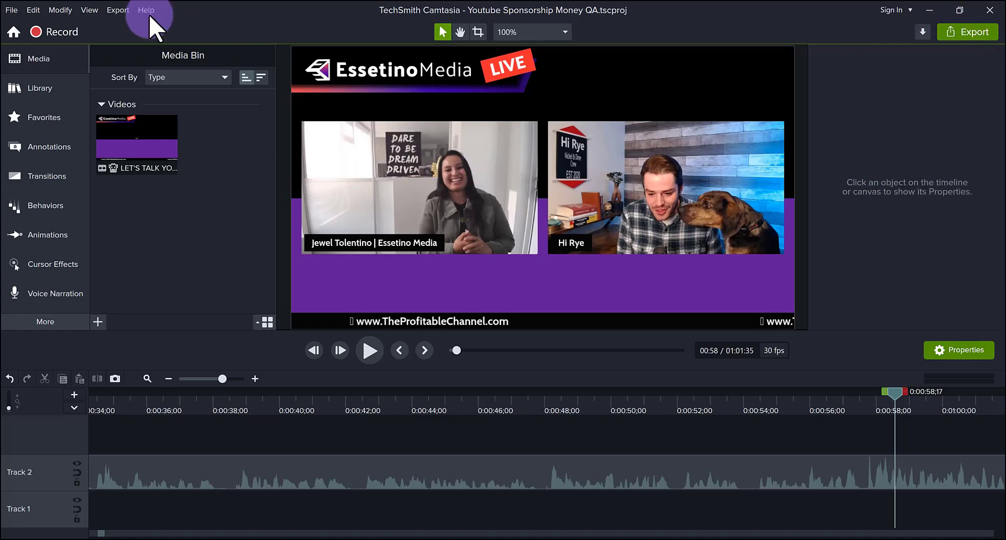
pyautogui.click(118, 10)
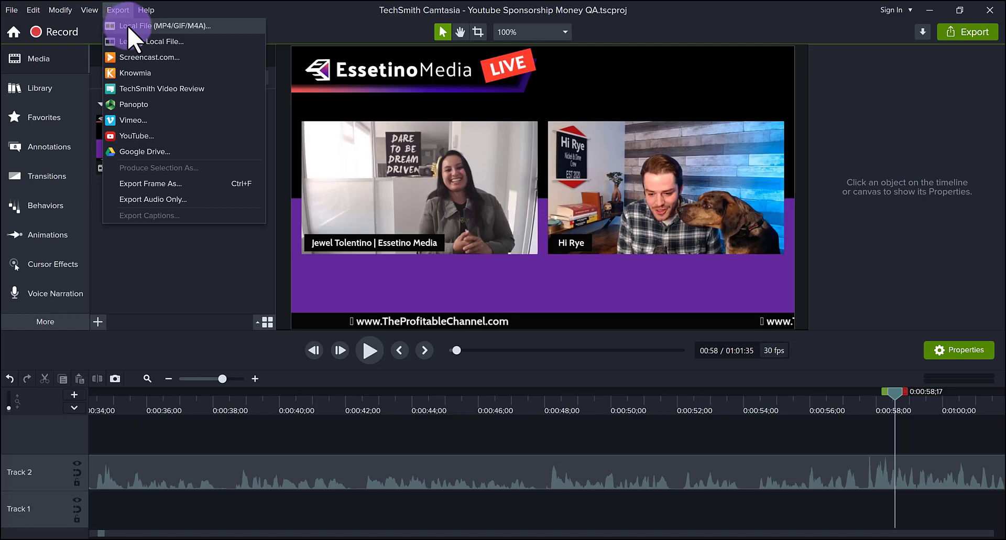
# Step: Choose Local File export and rename the output to 'Youtube Sponsorship Money QA FINAL'
pyautogui.click(137, 27)
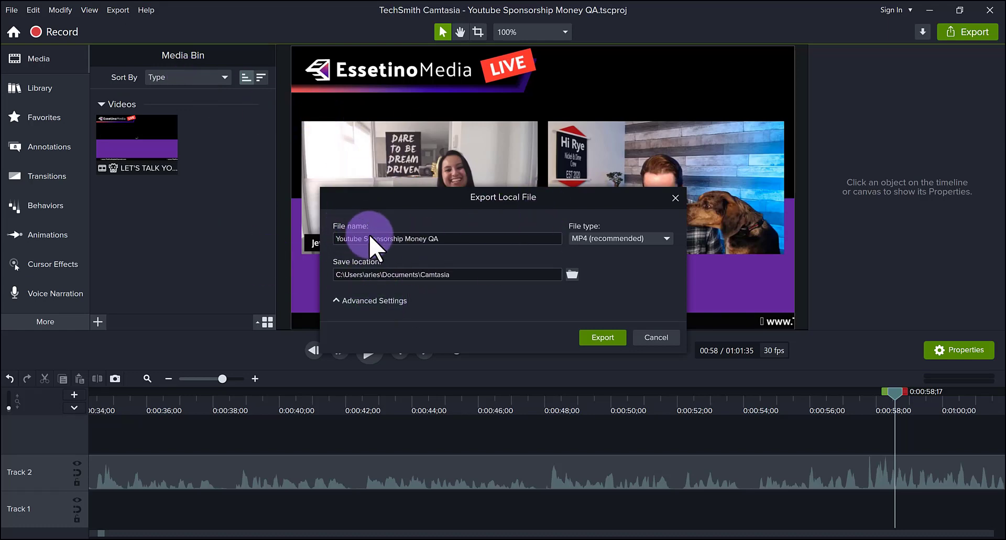
pyautogui.click(459, 238)
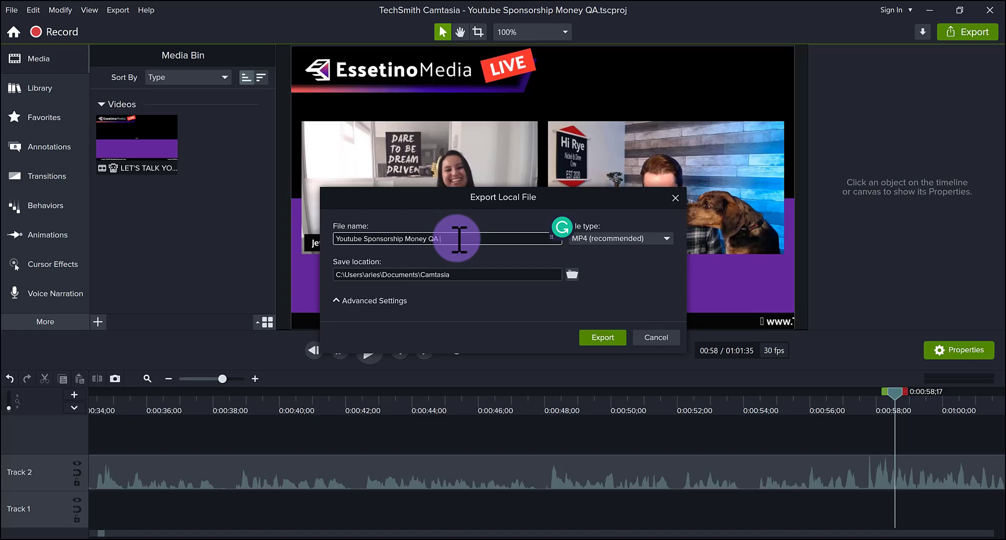
pyautogui.write('FINAL')
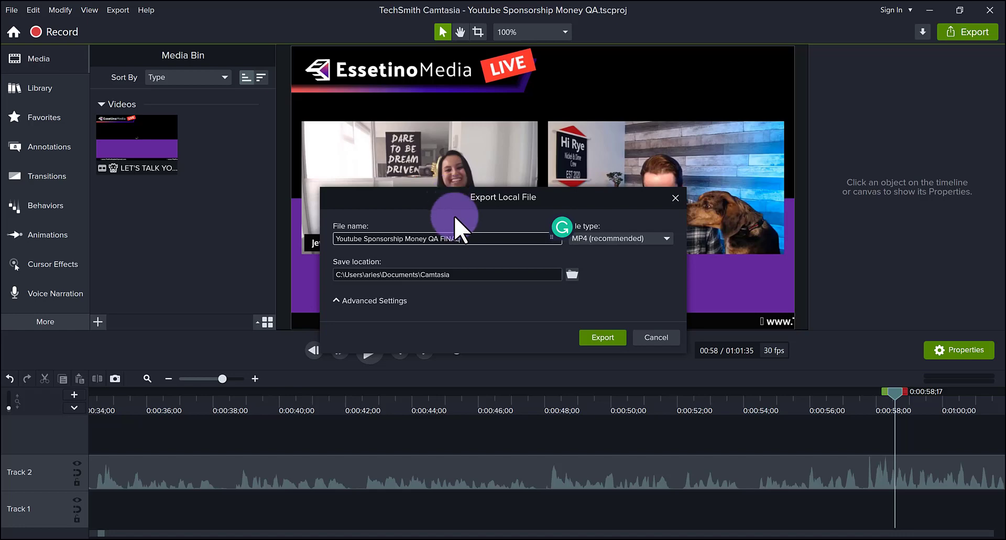
pyautogui.doubleClick(463, 238)
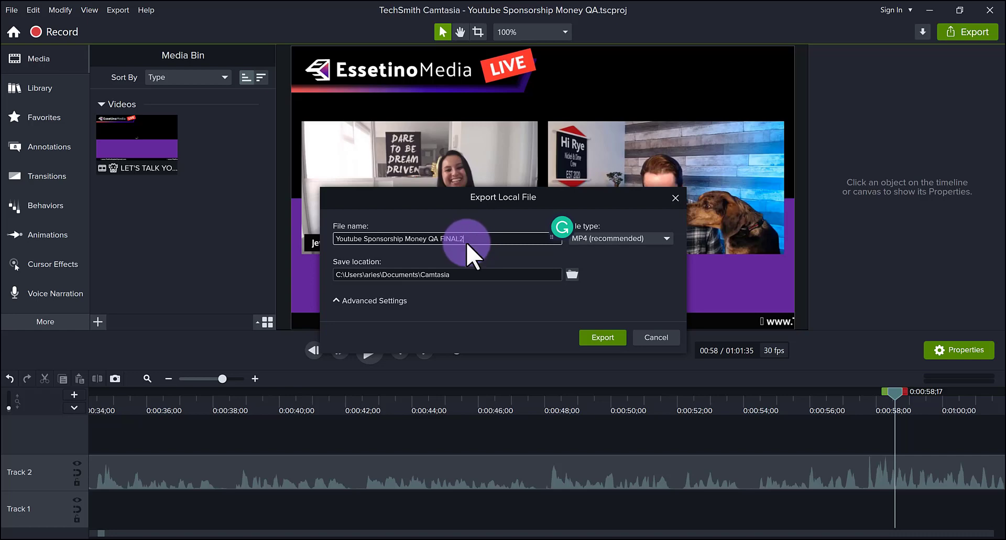
pyautogui.write('2')
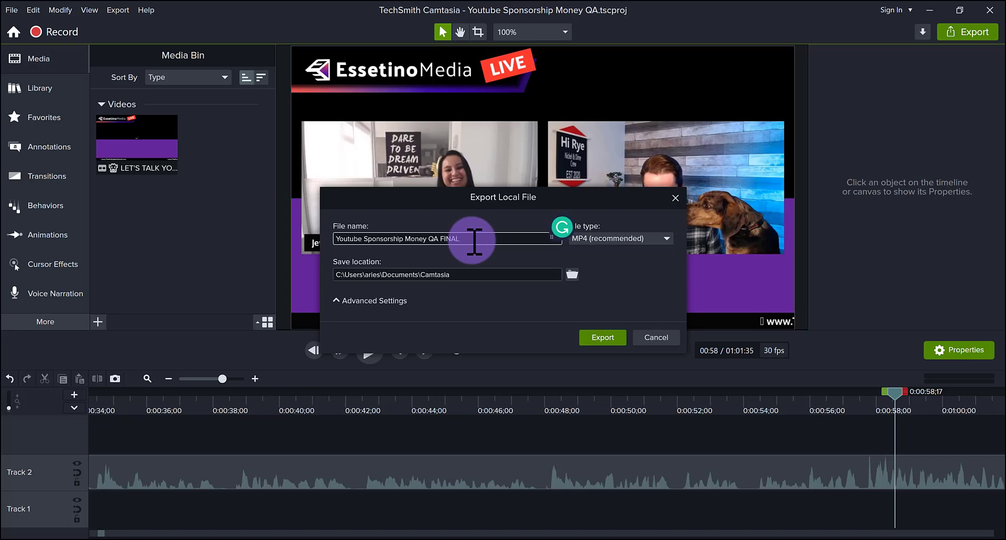
pyautogui.press('BackSpace')
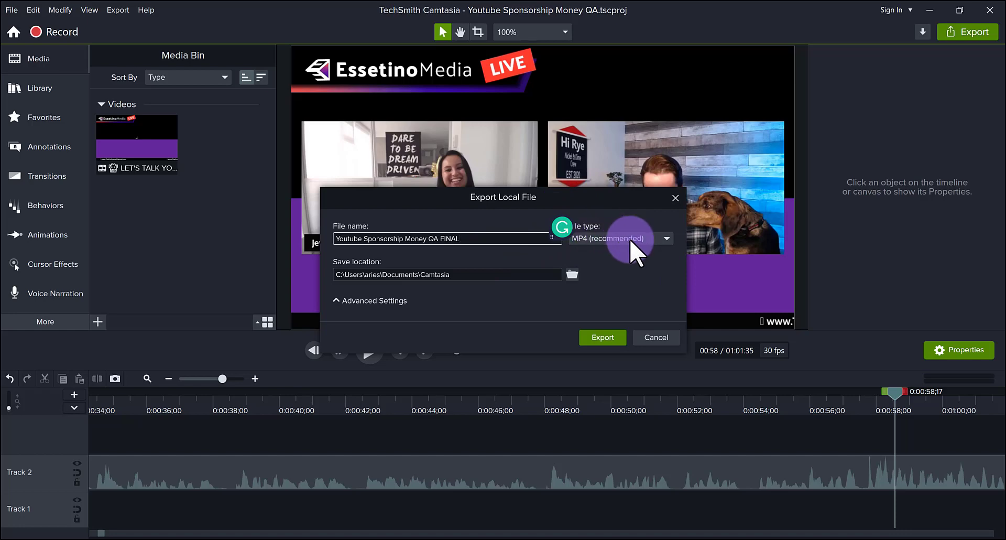
pyautogui.click(663, 240)
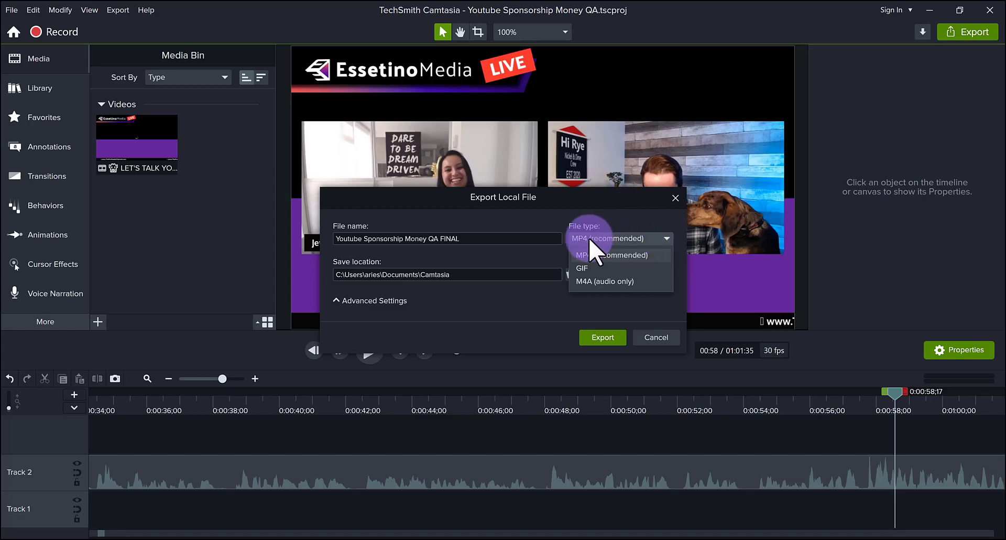
pyautogui.click(613, 224)
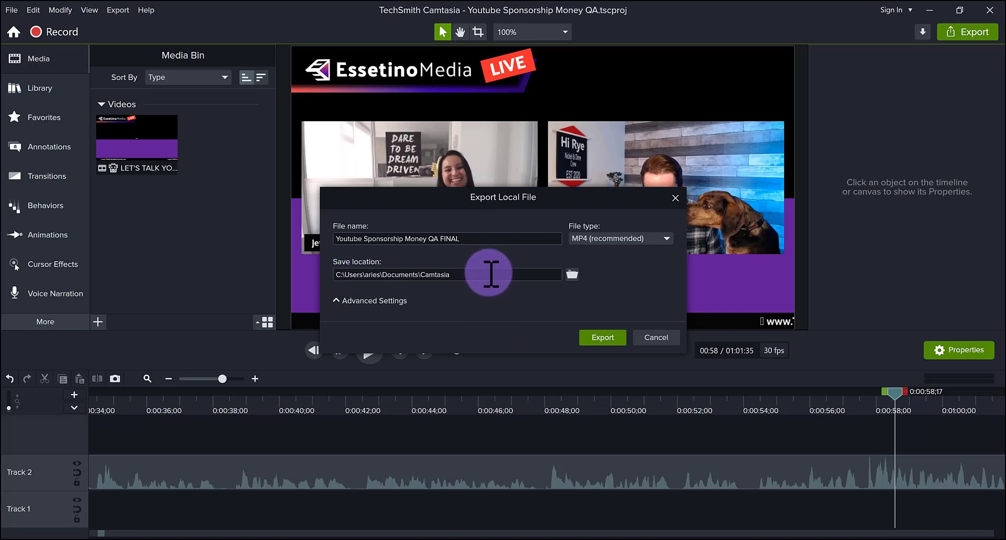
# Step: Change the export save location from the Documents Camtasia folder to the Desktop
pyautogui.click(572, 275)
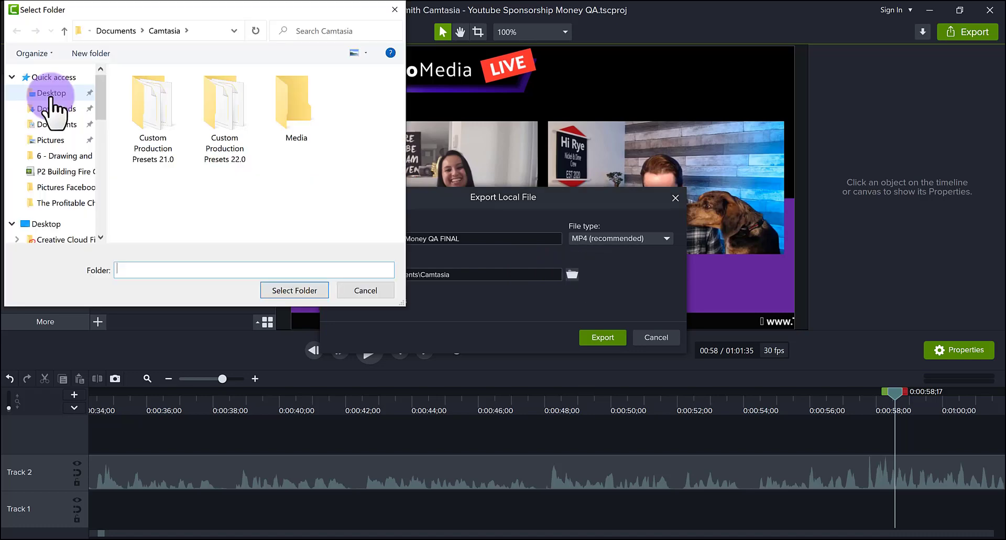
pyautogui.click(52, 93)
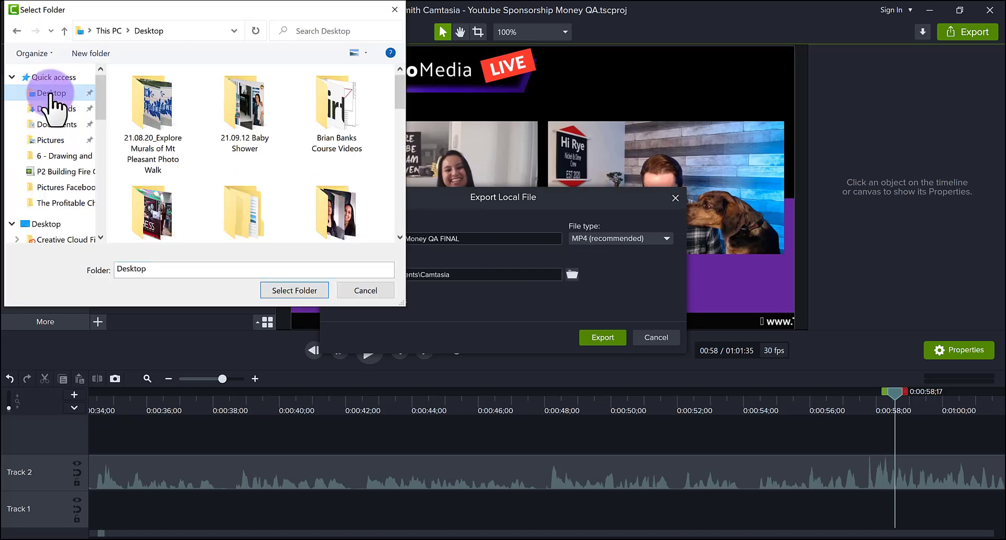
pyautogui.click(294, 291)
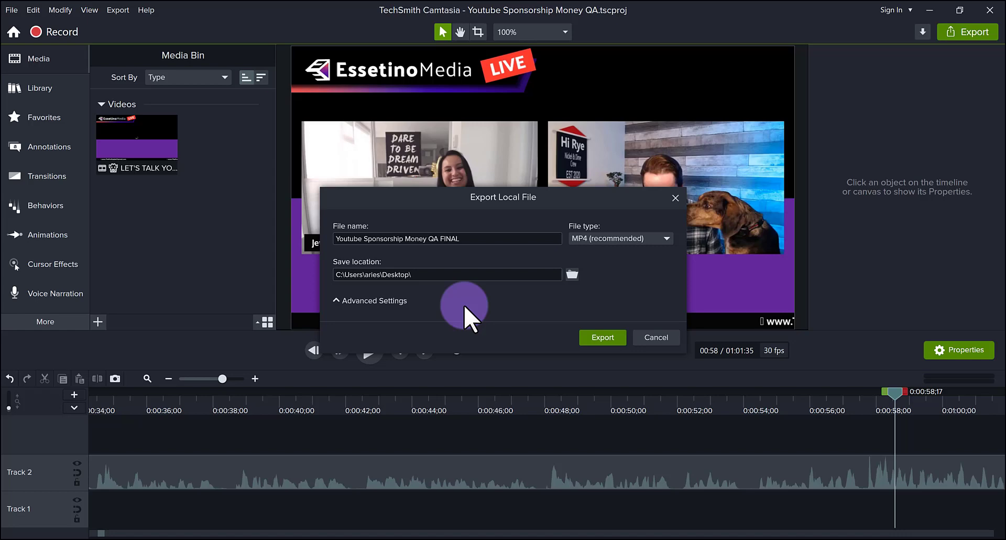
# Step: Start rendering the FINAL-named MP4 export to the Desktop
pyautogui.click(602, 337)
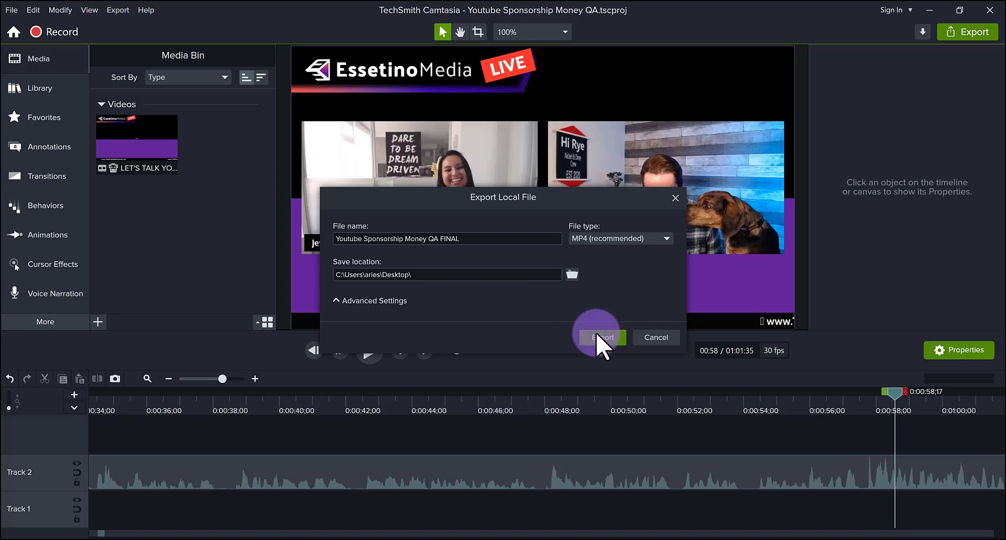